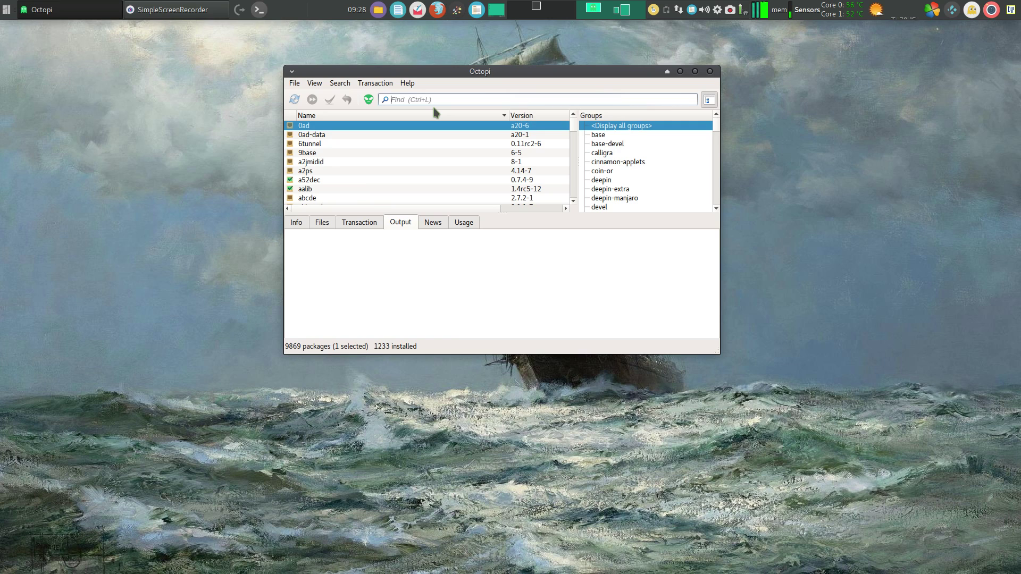
Search the AUR packages in Octopi for 'chrome'
text(chrome)
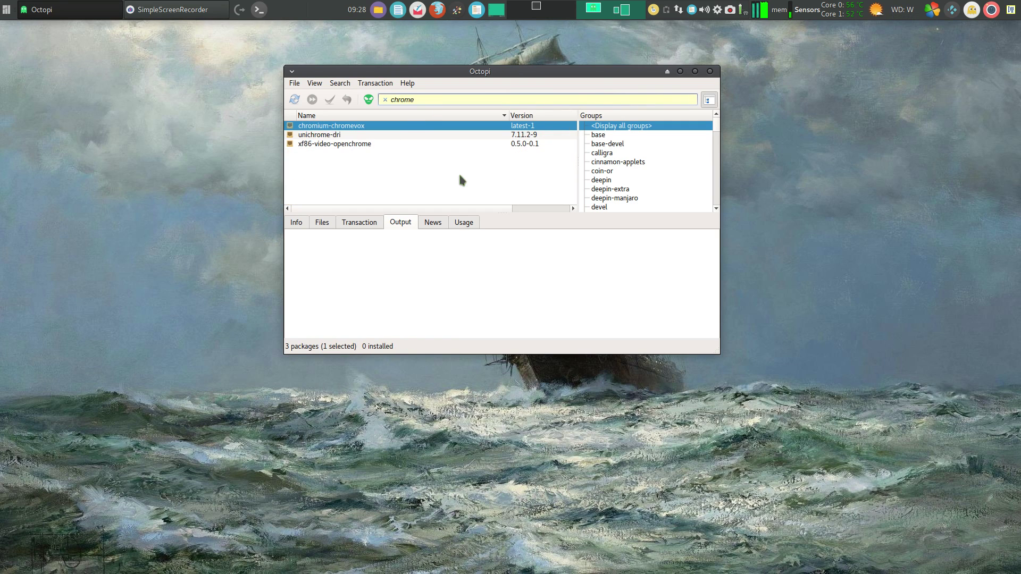
click(369, 100)
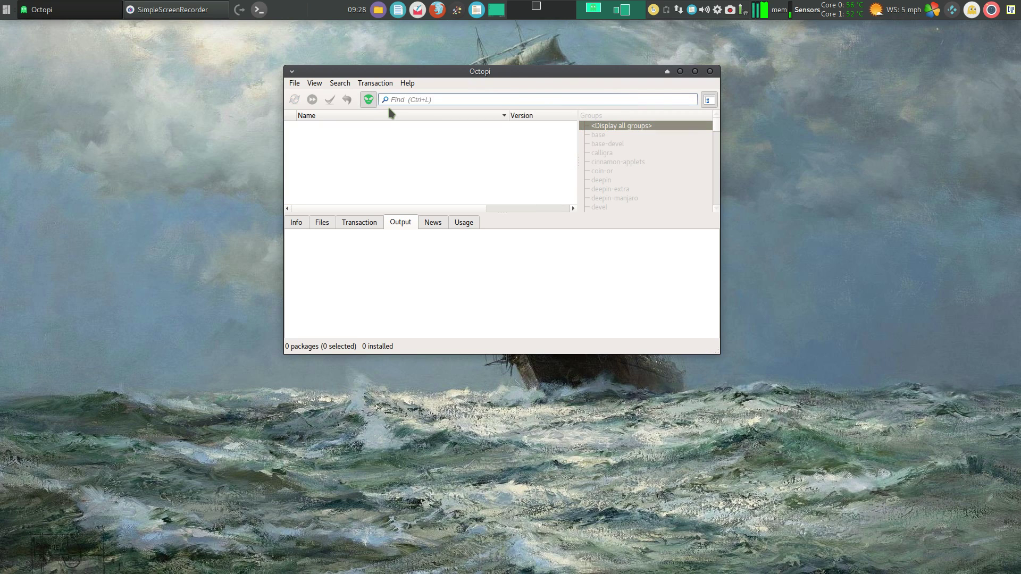
text(chrome)
key(Return)
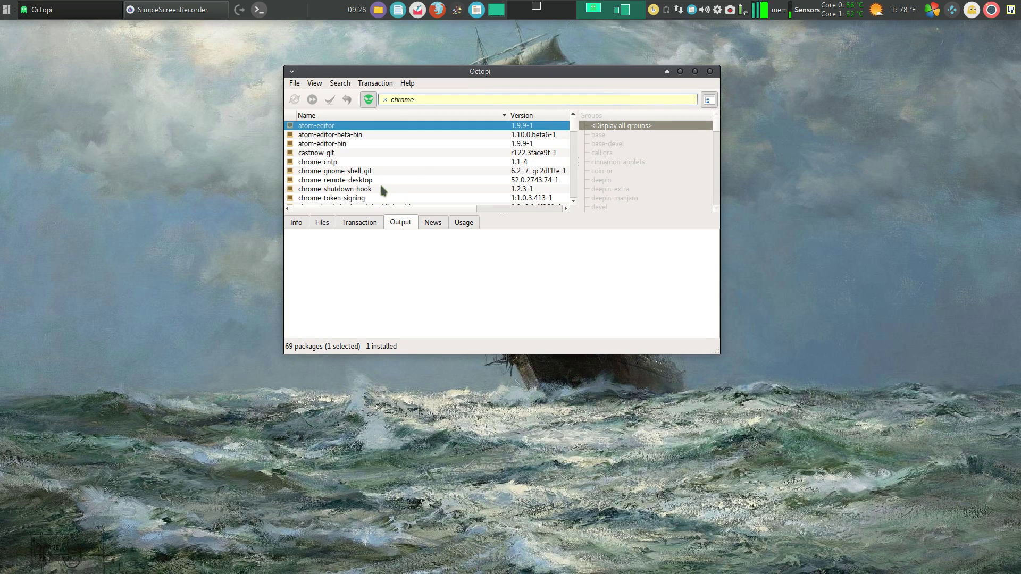
Scroll the 69 results down to google-chrome and bring up its context menu
scroll(419, 155, down, 1)
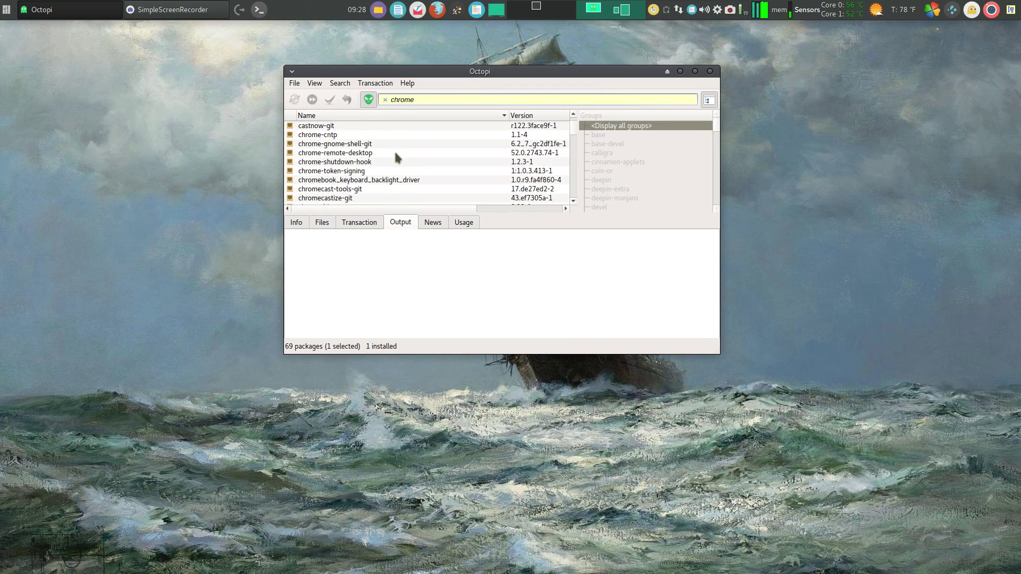
scroll(395, 153, down, 2)
scroll(396, 157, down, 4)
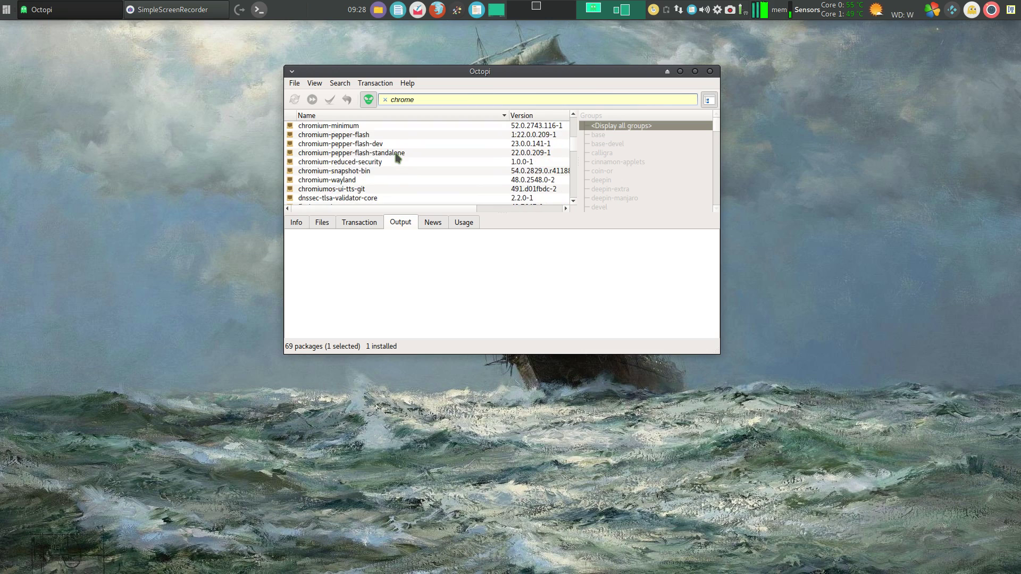
scroll(395, 158, down, 3)
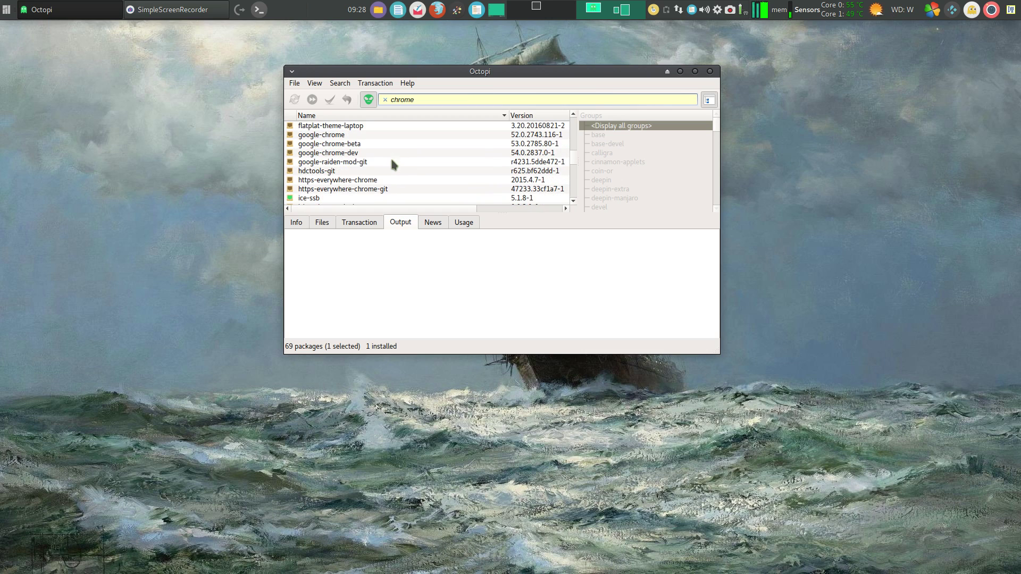
right_click(324, 136)
Install google-chrome, placing the build terminal at upper left and Octopi on the right
click(333, 141)
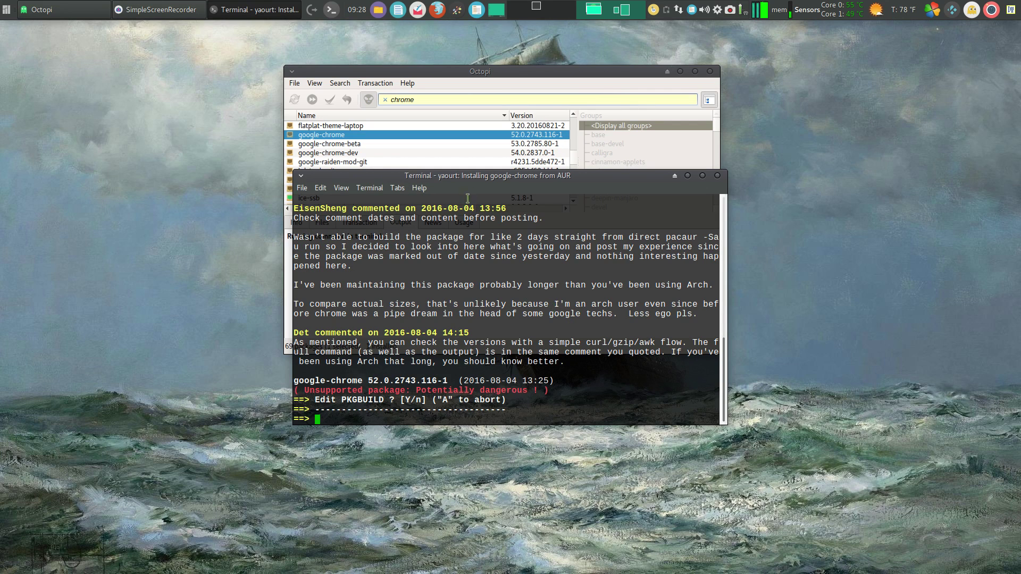
drag(462, 179, 223, 97)
drag(525, 73, 800, 89)
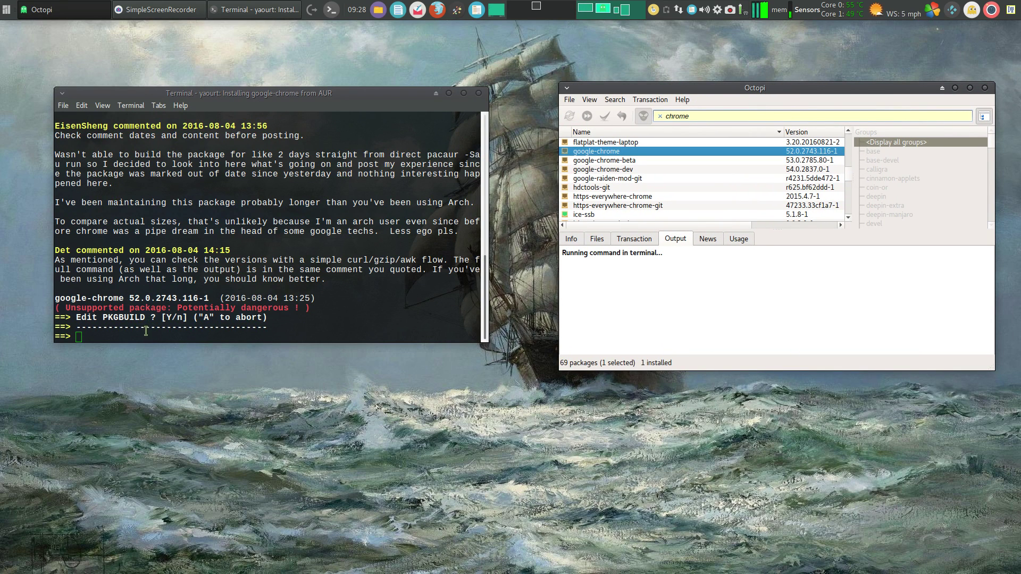
Pass the PKGBUILD review and enter export VISUAL="mousepad" at the google-chrome.install editor prompt
click(349, 322)
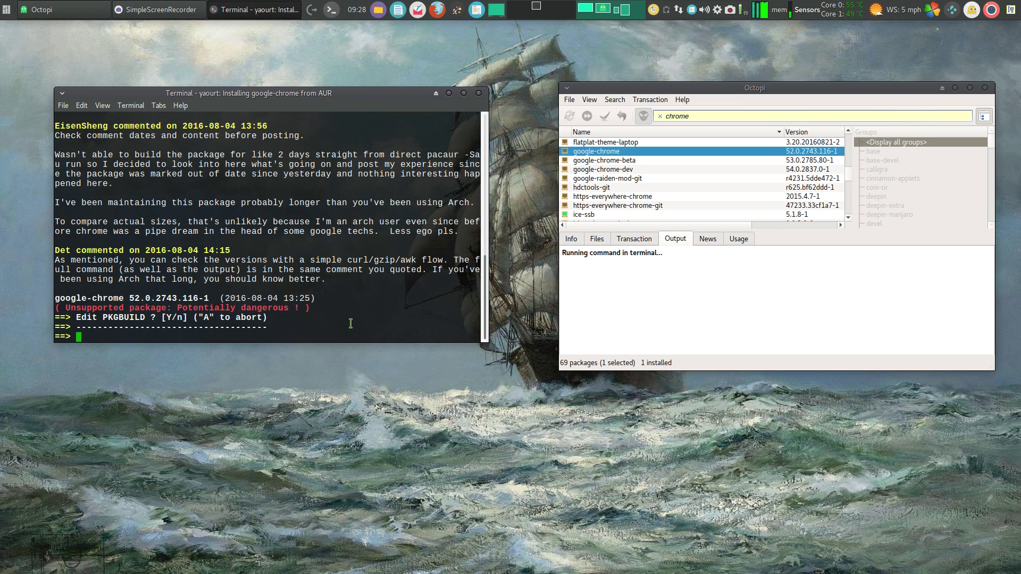
text(y)
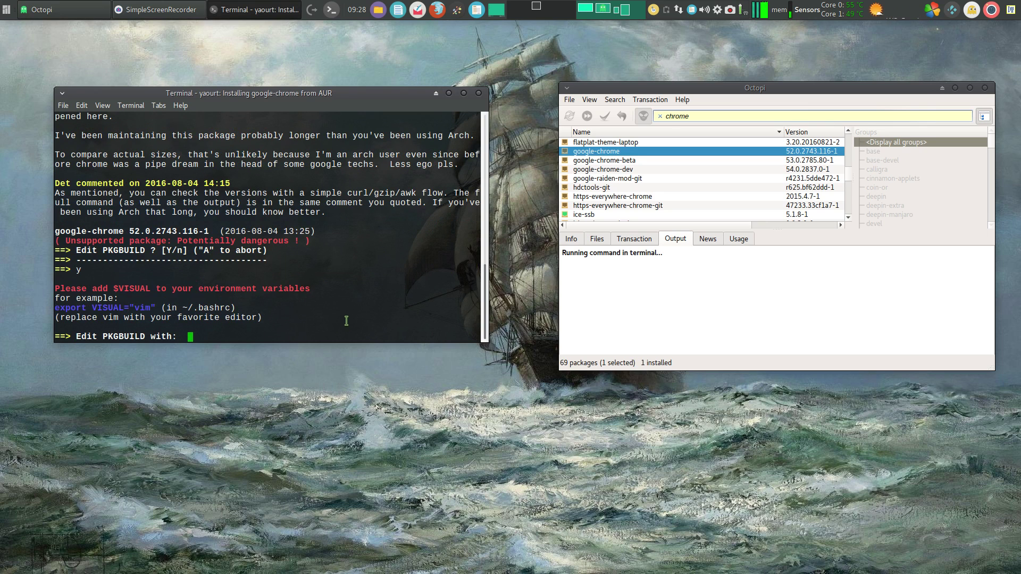
key(Return)
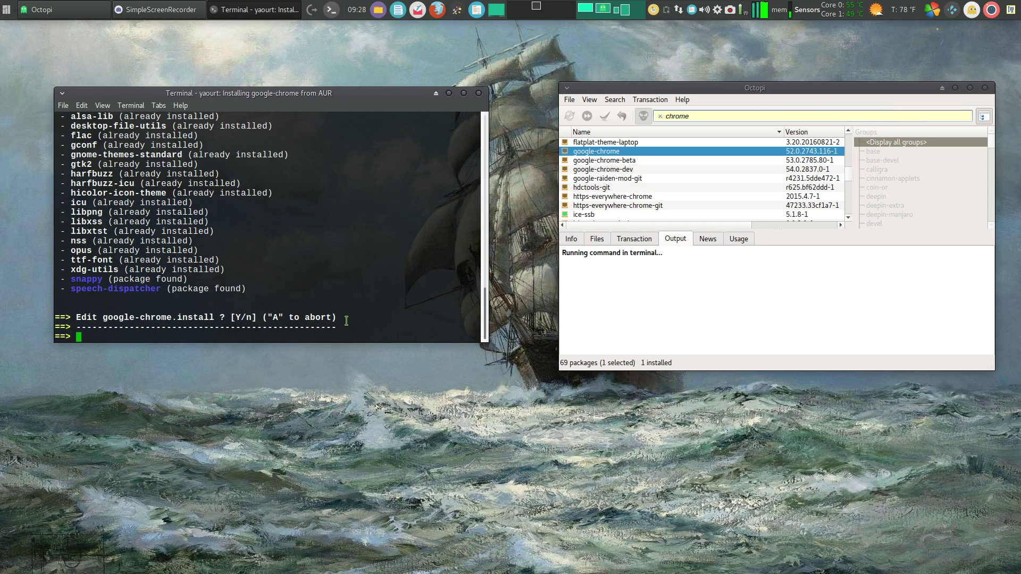
text(y)
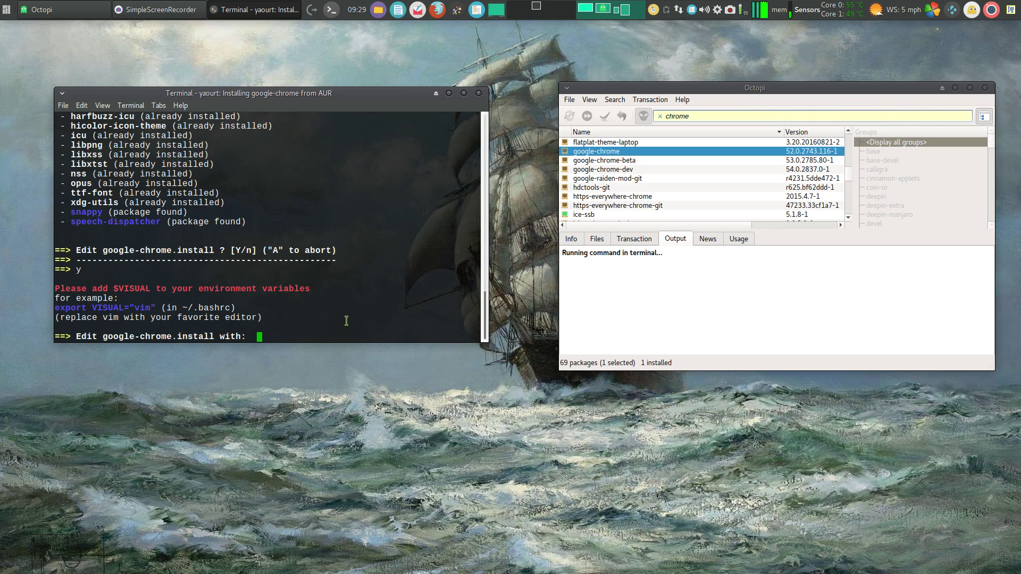
text(export VISUAL="mouse)
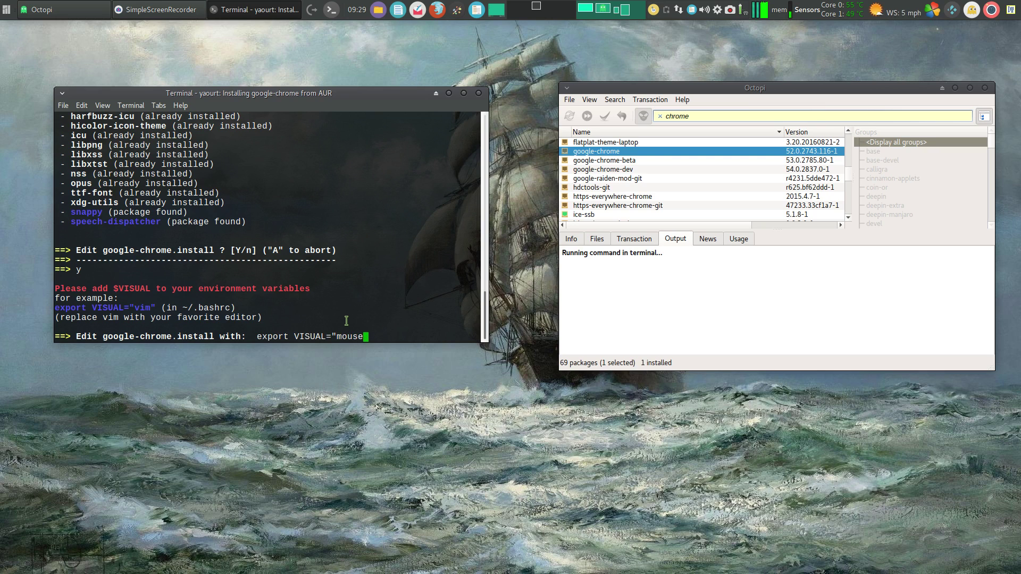
text(pad")
Continue building google-chrome, authorize with sudo, and install dependencies dotconf, snappy and speech-dispatcher
key(Return)
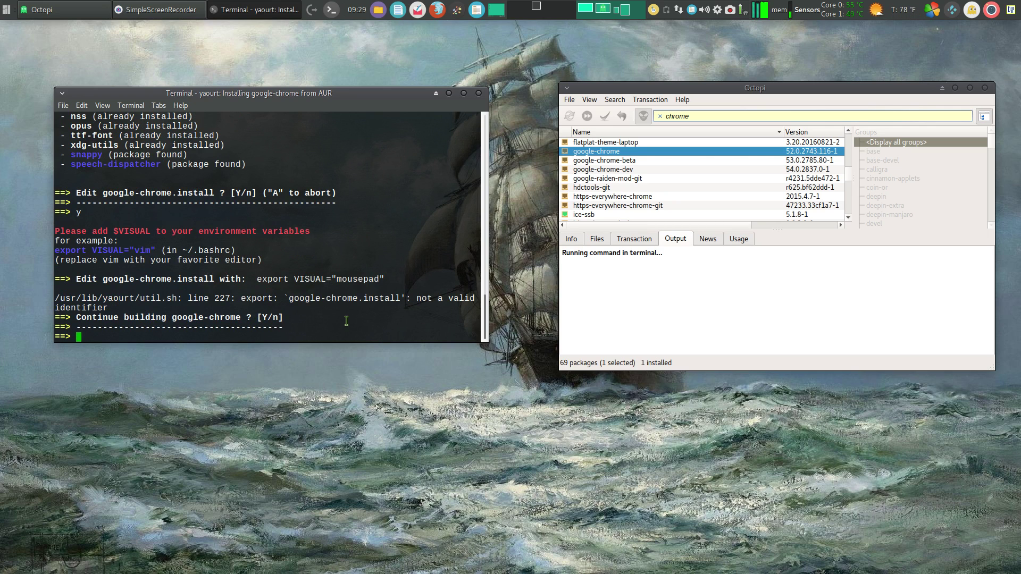
text(y)
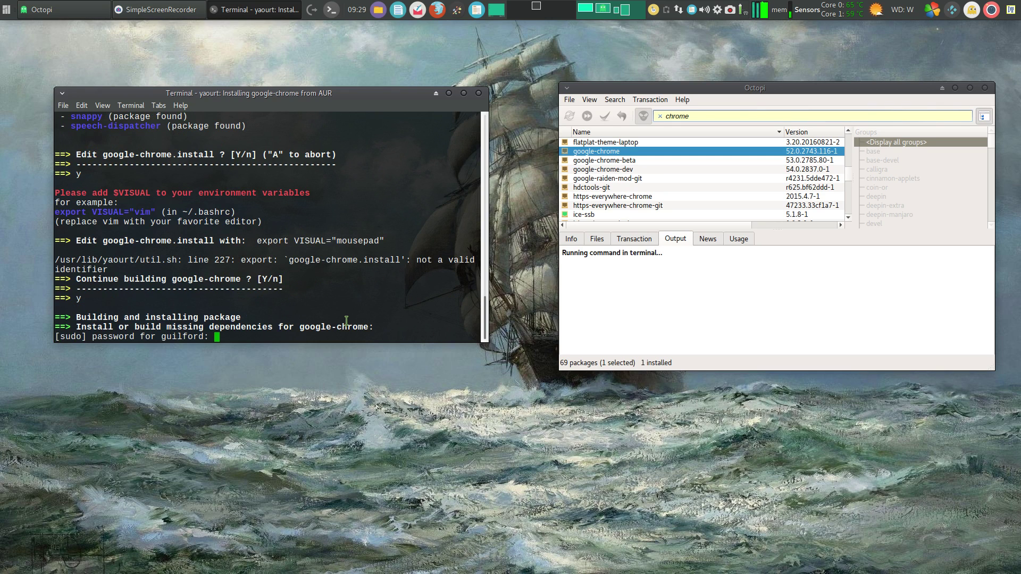
key(Return)
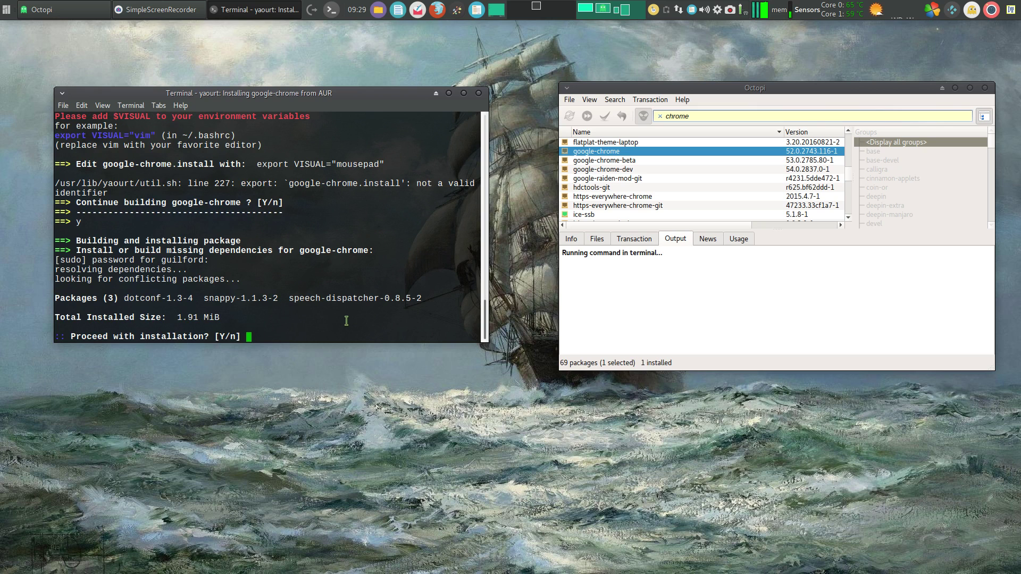
text(y)
key(Return)
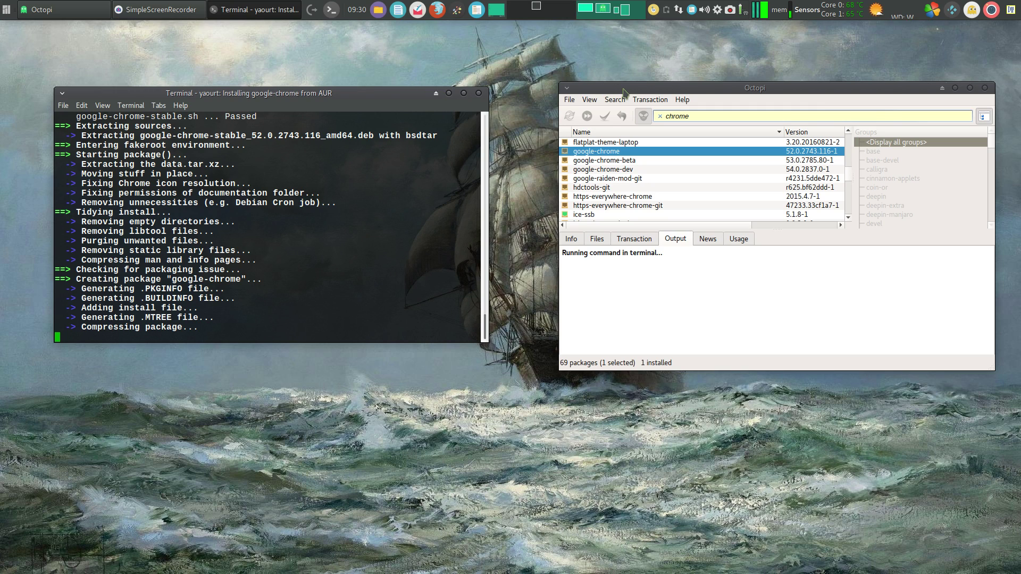
Let makepkg finish building google-chrome 52.0.2743.116-1, then refocus the terminal
drag(624, 89, 595, 92)
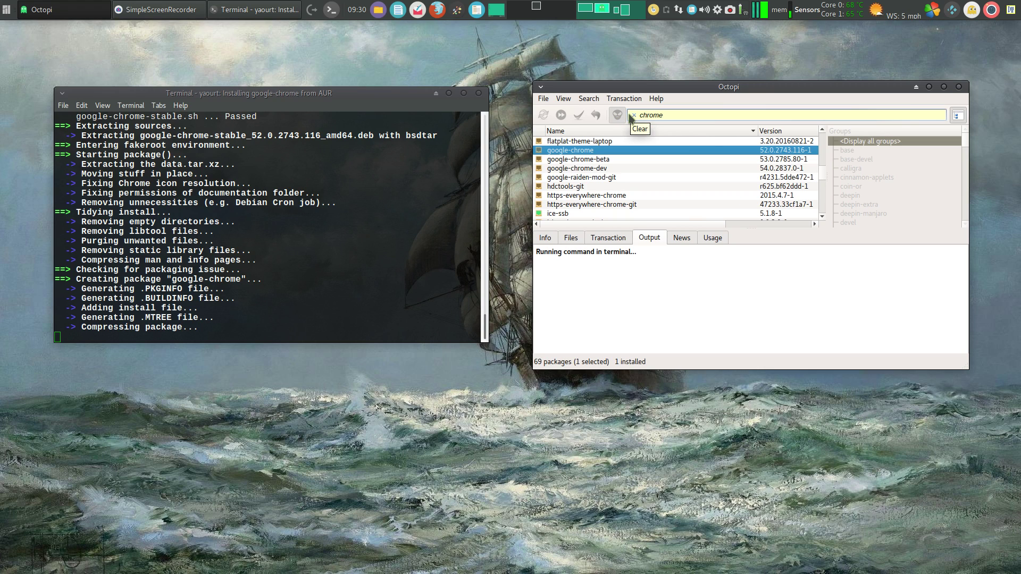
click(403, 296)
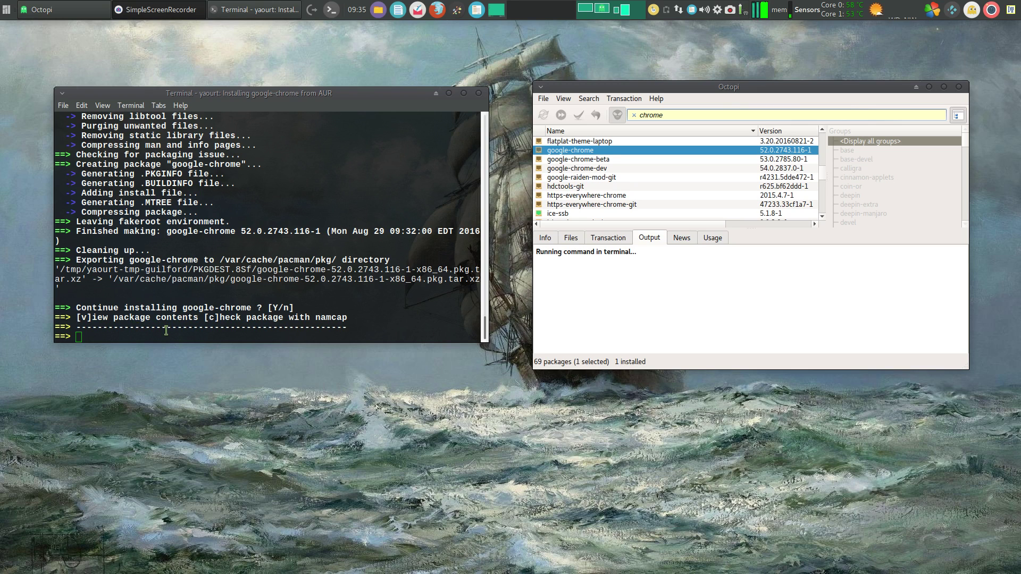
Confirm continuing and proceeding to install the built google-chrome package
click(140, 327)
text(y)
key(Return)
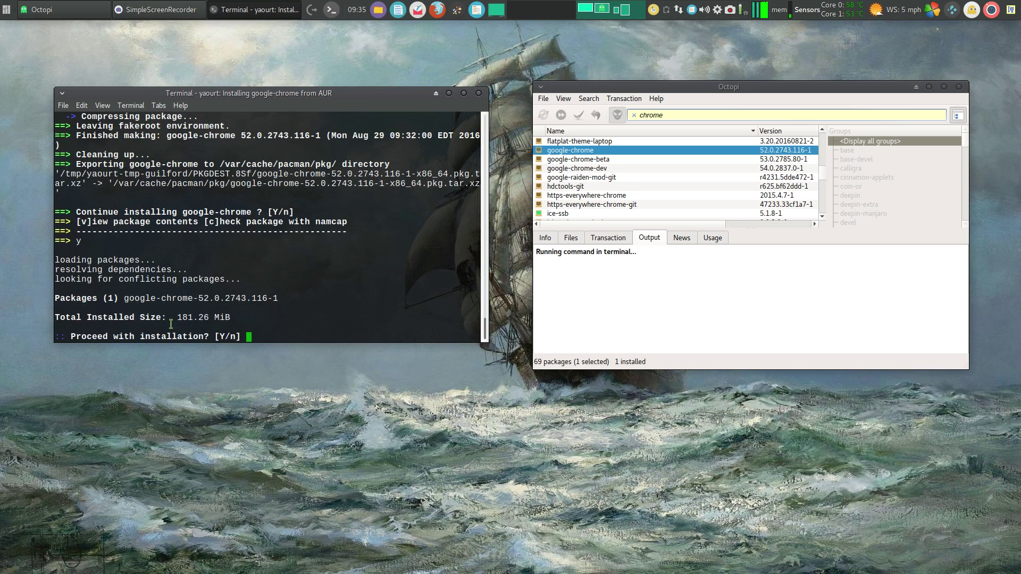
text(y)
key(Return)
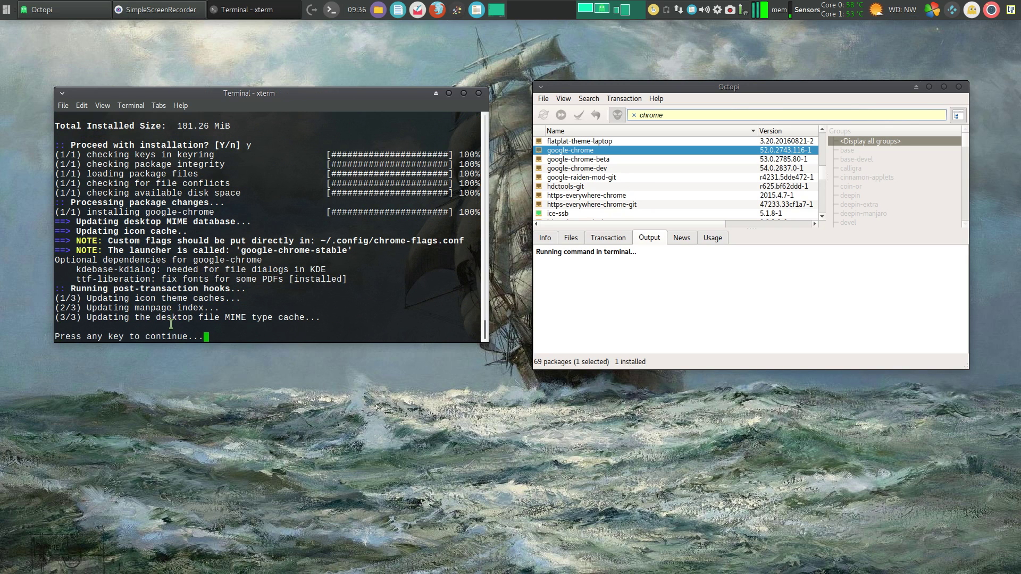
Close the finished installer terminal and the Octopi window
key(Return)
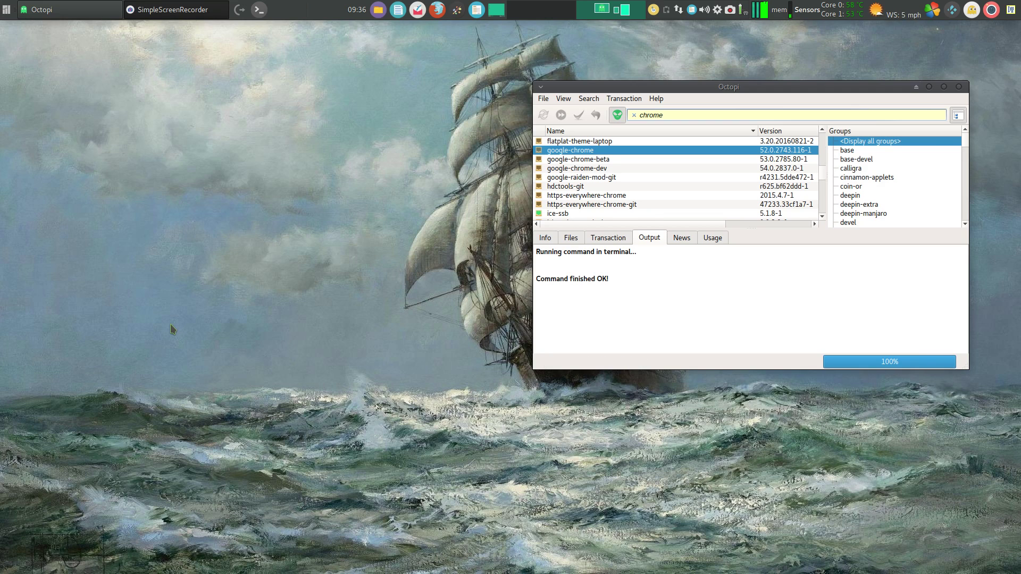
drag(704, 90, 653, 88)
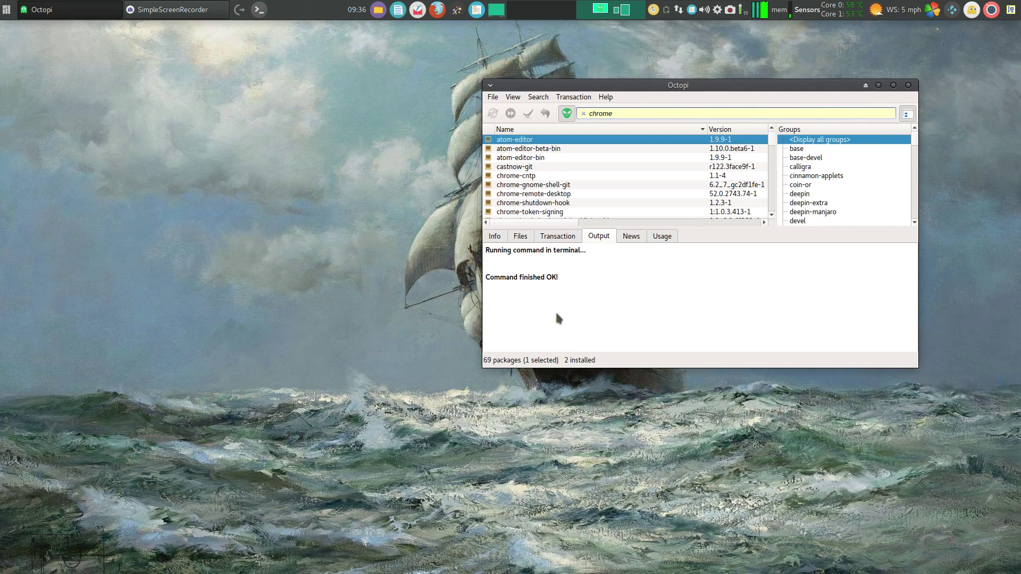
click(908, 85)
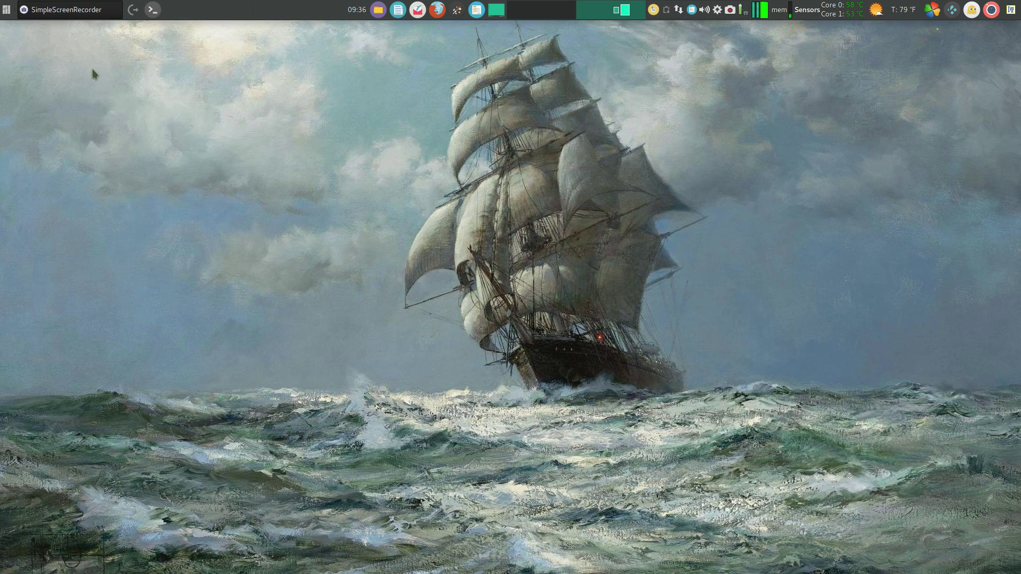
Search the Whisker Menu for 'chrom' and launch Google Chrome
key(super)
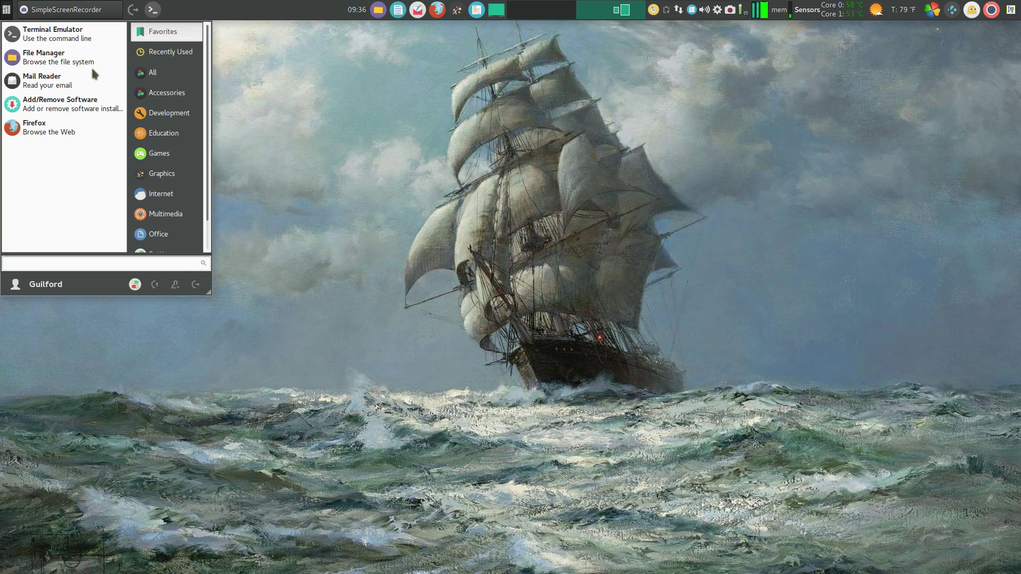
text(ro)
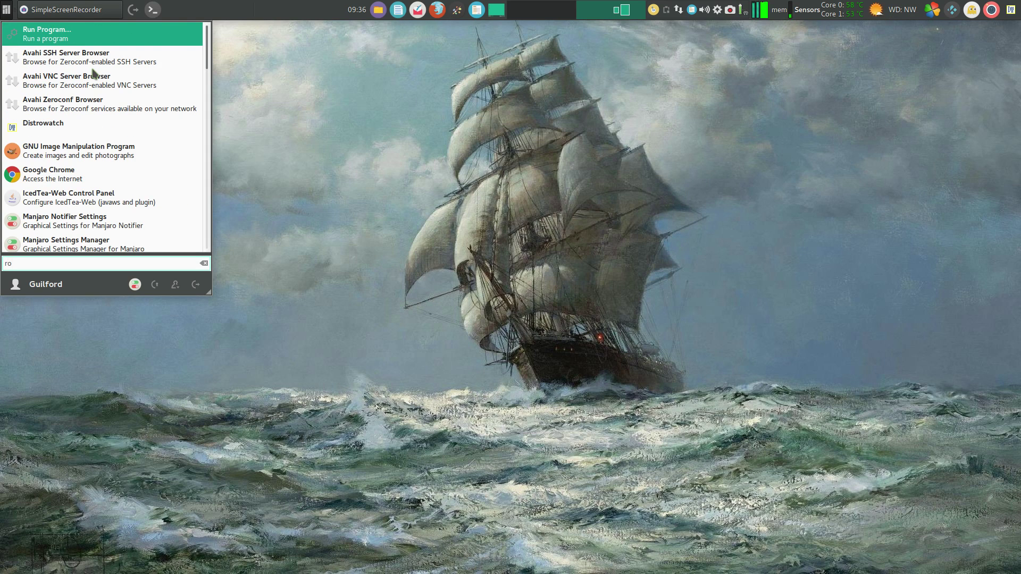
key(BackSpace)
key(BackSpace)
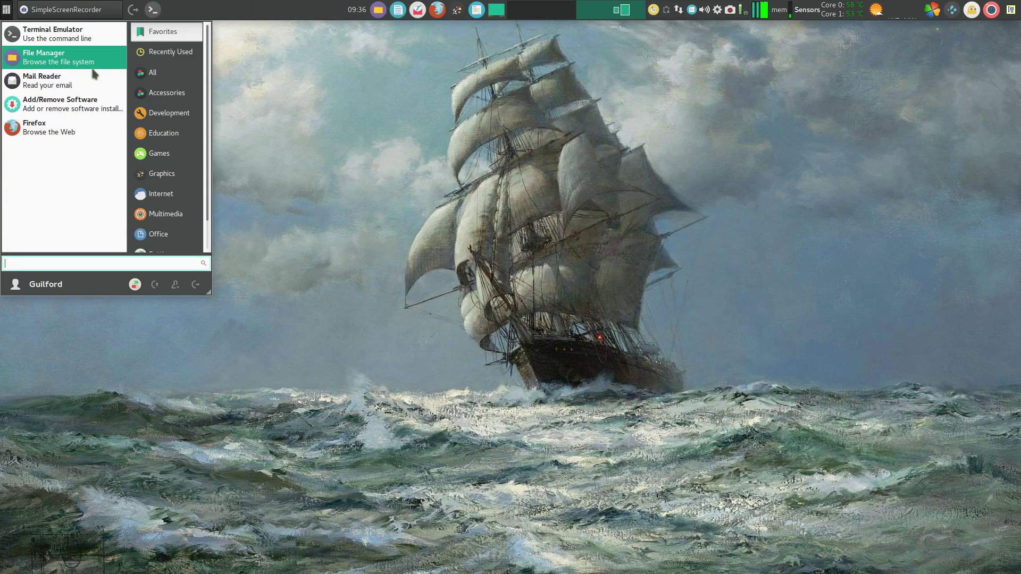
text(chrome)
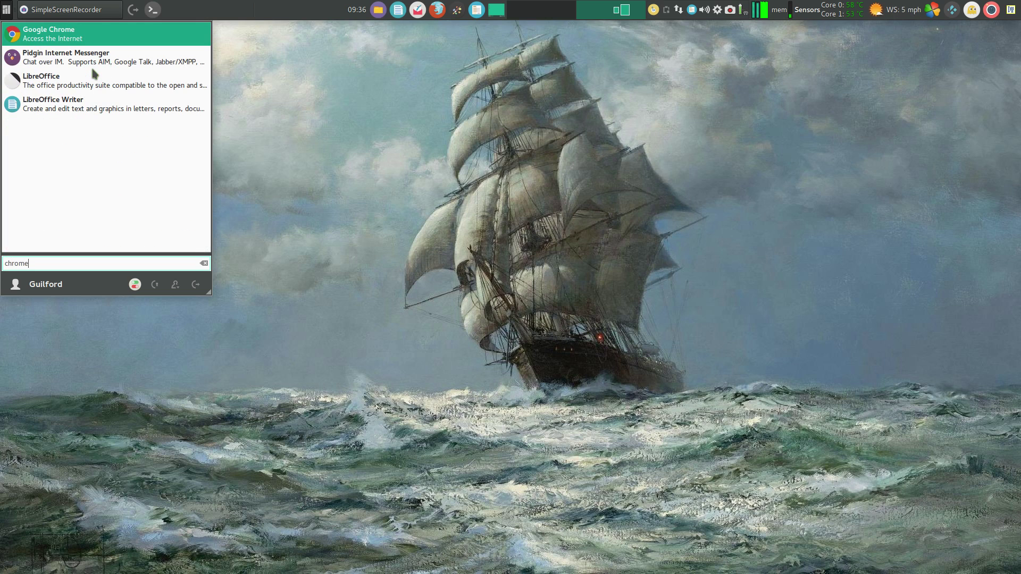
click(126, 41)
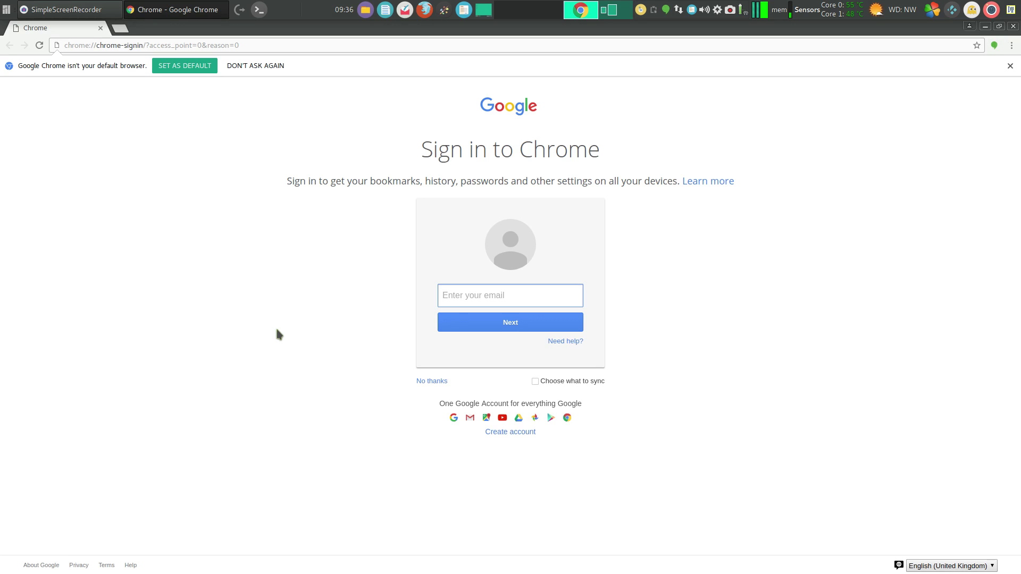
Load distrowatch.com in a new Chrome tab, then bring up the Chrome menu
click(121, 30)
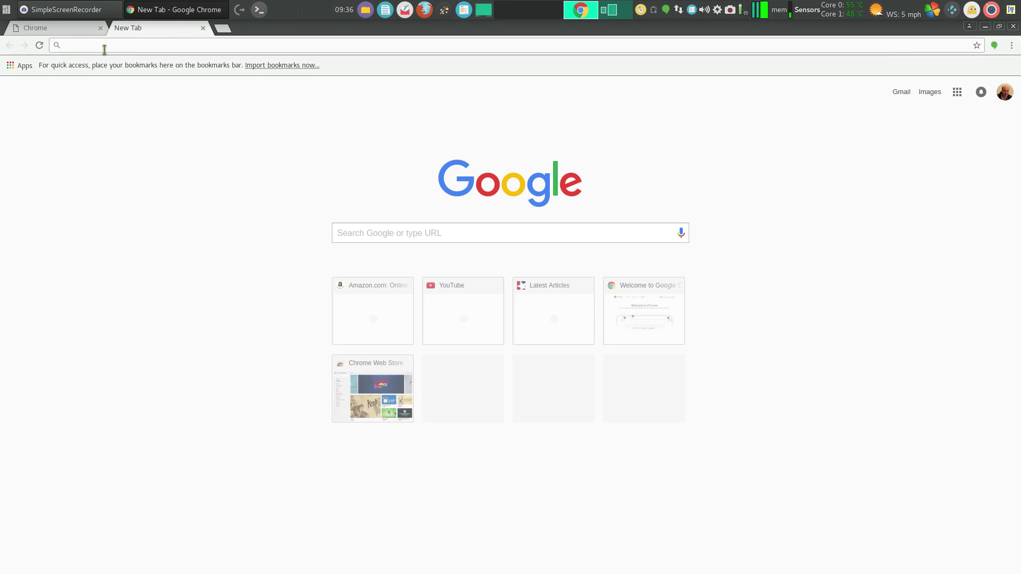
text(distro)
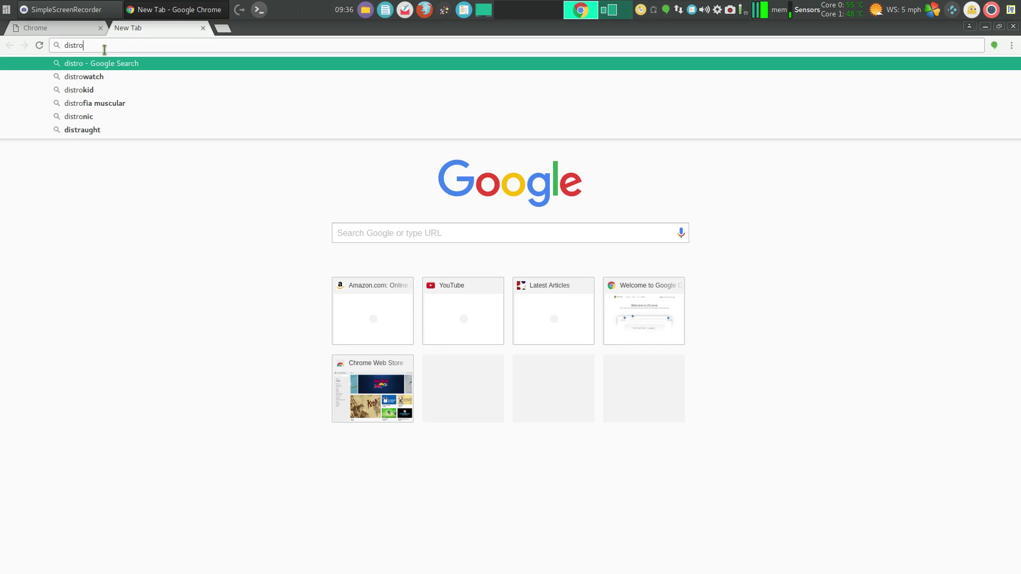
text(watch.com)
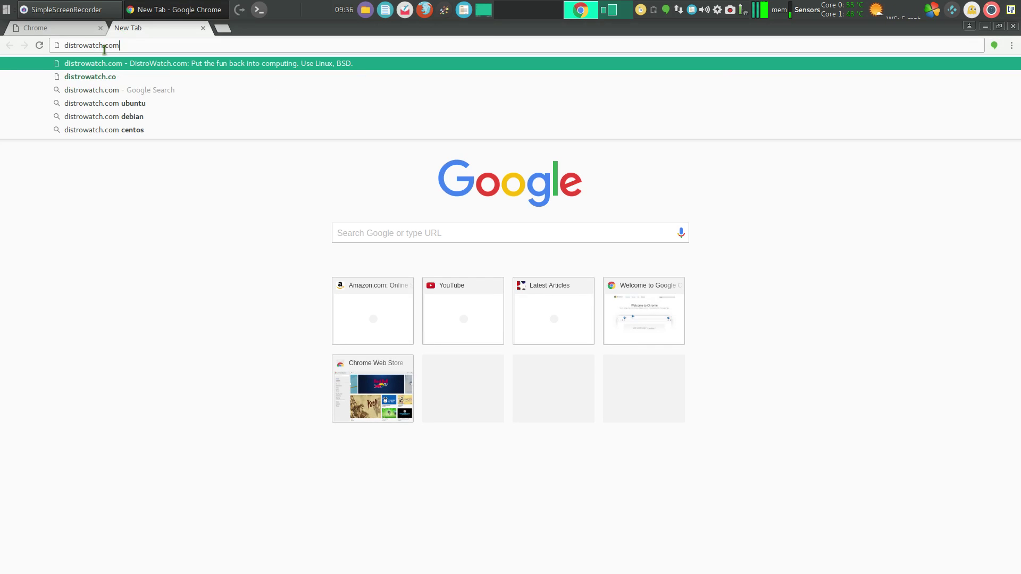
key(Return)
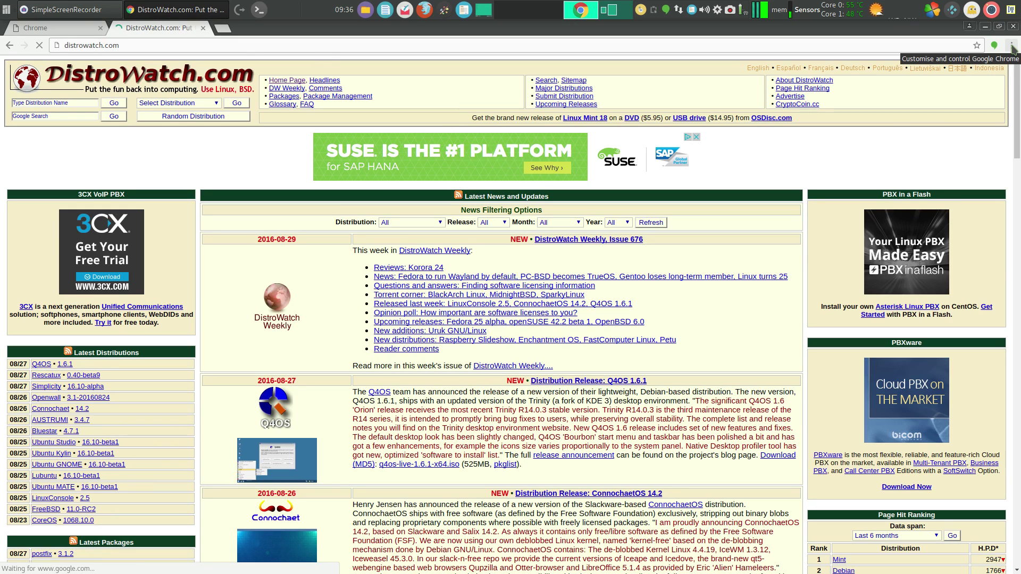
click(1012, 46)
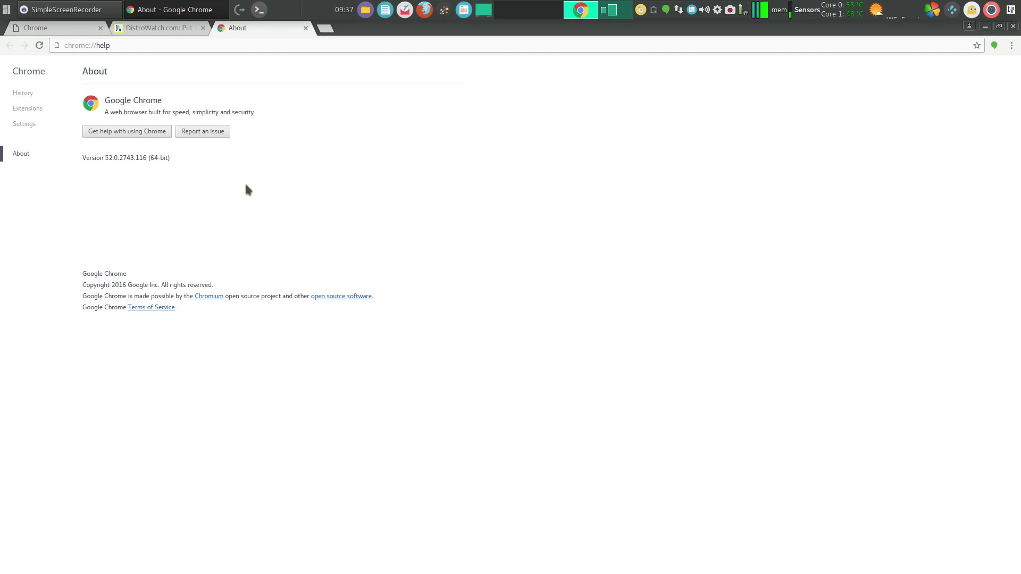
Close the About Google Chrome tab and the DistroWatch tab
click(305, 27)
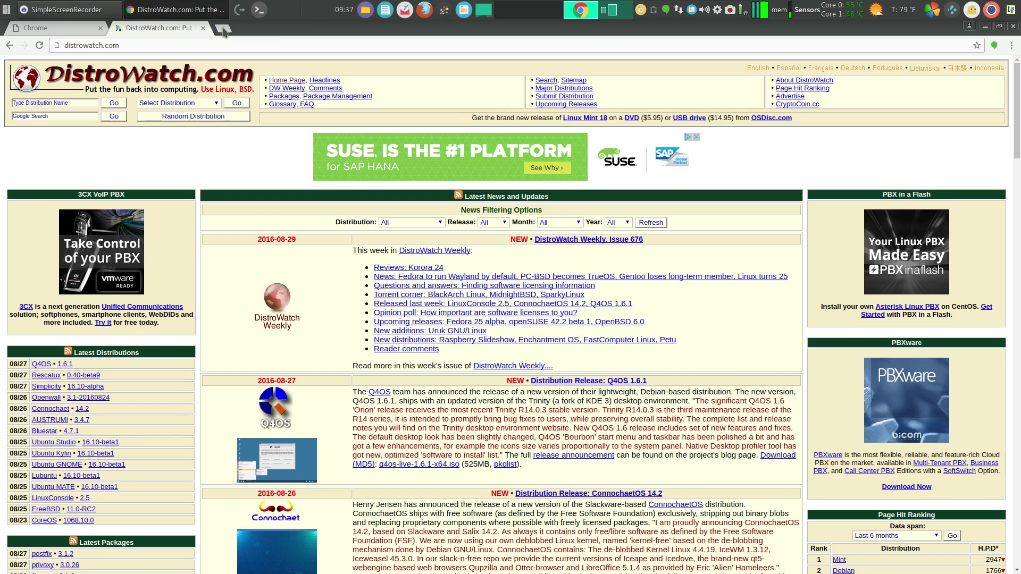
click(202, 28)
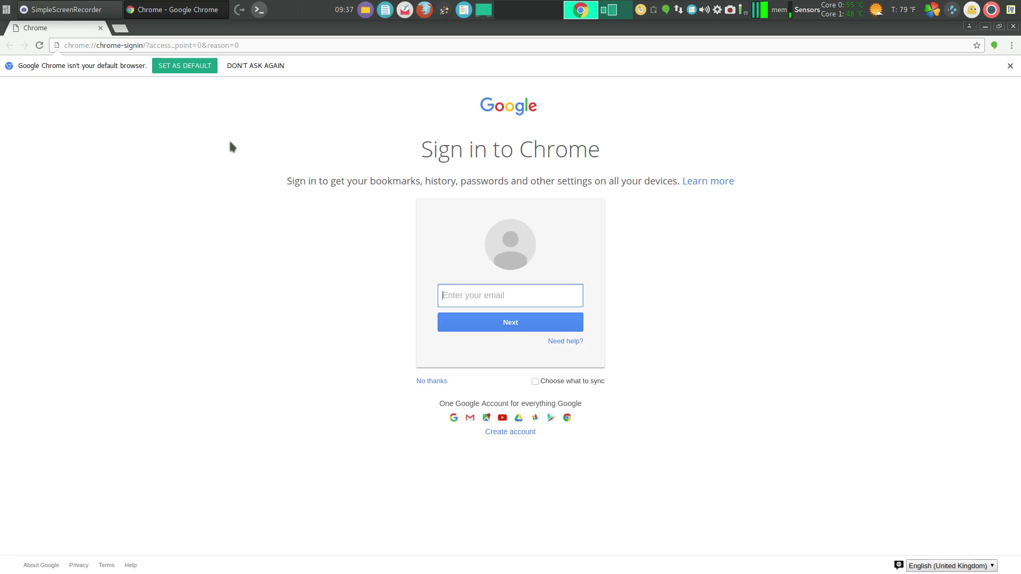